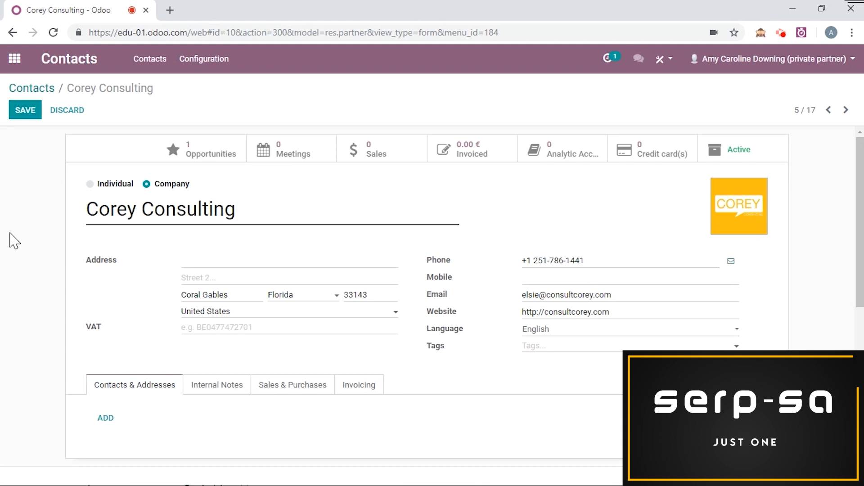
Step: Start a new contact under Corey Consulting, discard it, and show the company's Internal Notes
scroll(5, 237, "down", 1)
scroll(5, 236, "up", 1)
scroll(135, 292, "down", 1)
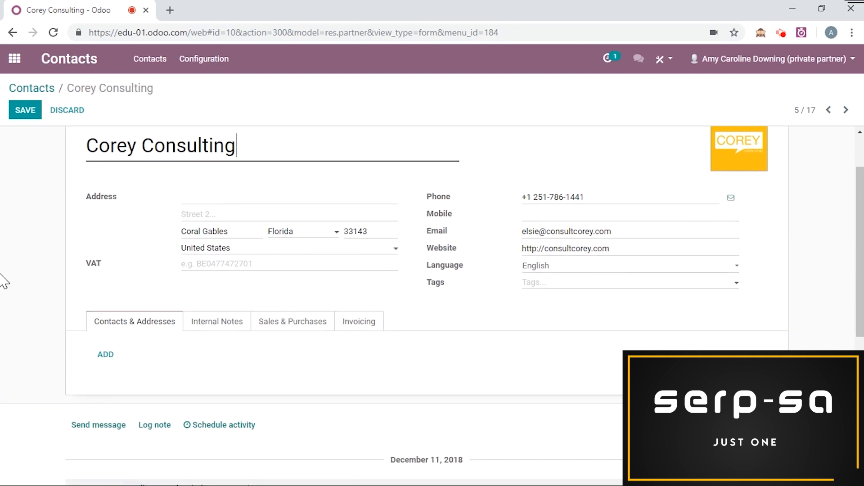
scroll(199, 353, "up", 1)
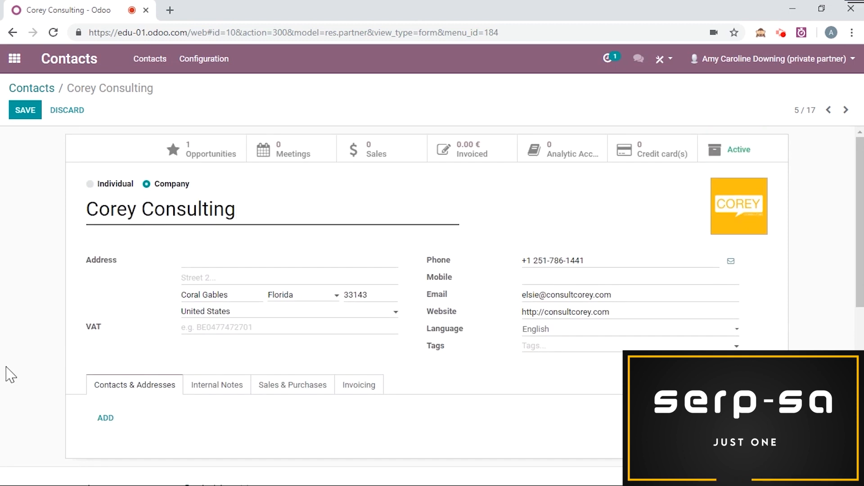
left_click(107, 417)
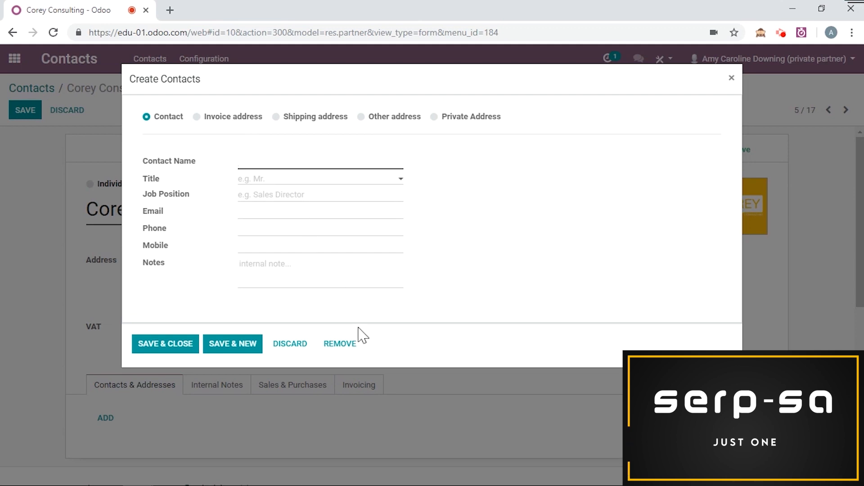
left_click(299, 346)
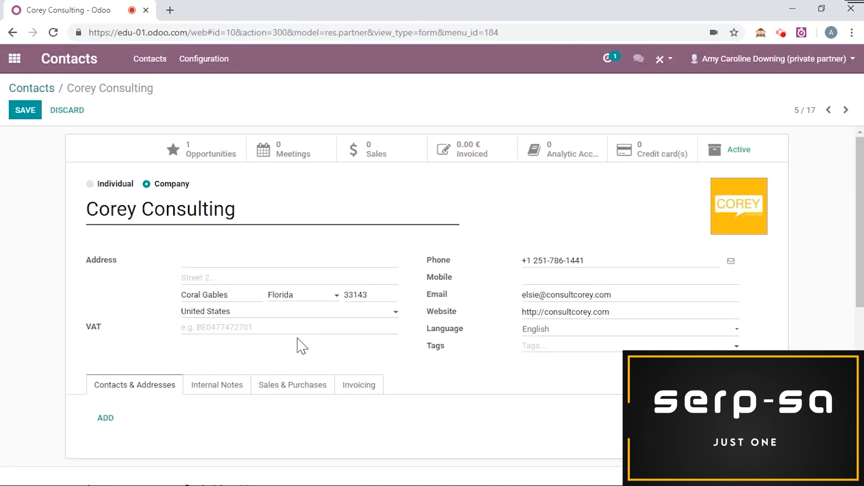
left_click(219, 390)
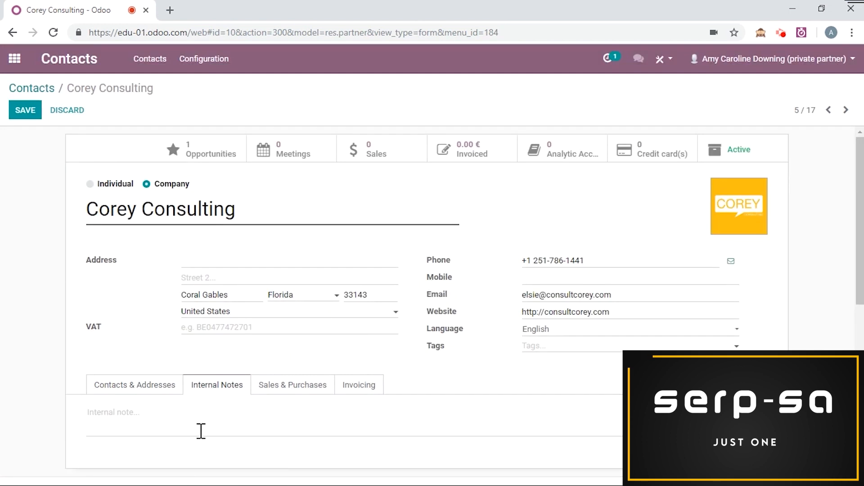
Step: Review Corey Consulting's Sales & Purchases settings, then its Invoicing tab with no bank accounts
left_click(310, 391)
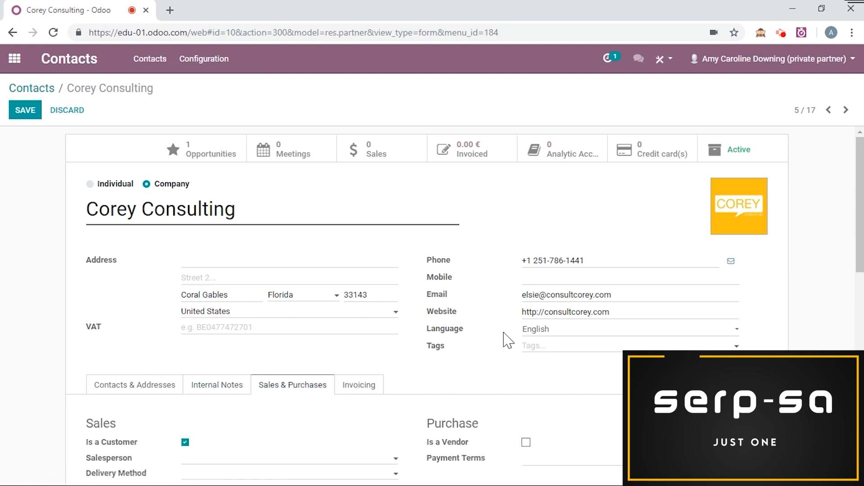
scroll(509, 335, "down", 1)
scroll(411, 252, "down", 1)
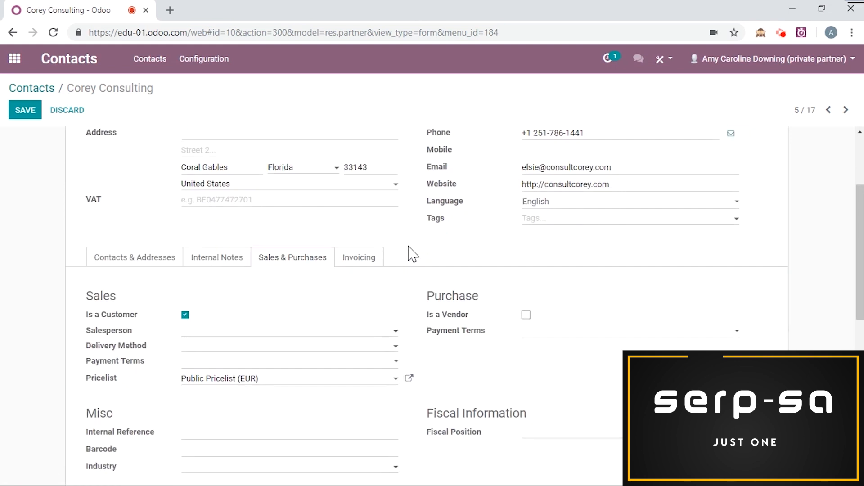
scroll(409, 251, "down", 1)
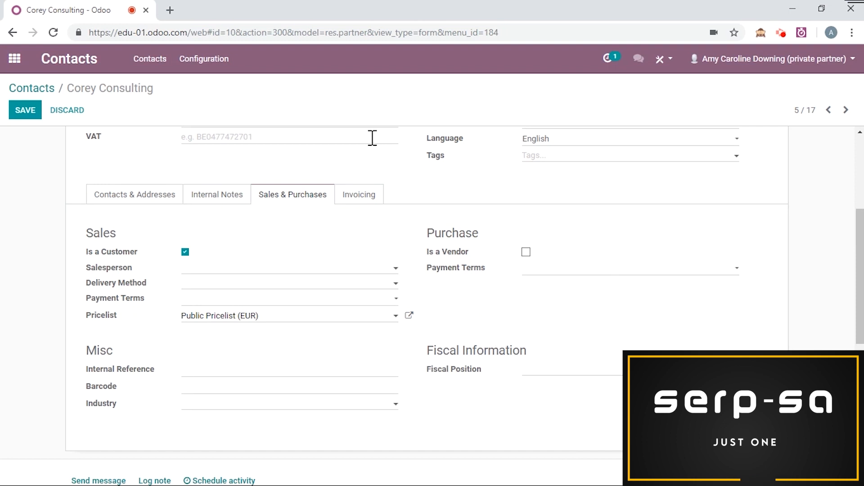
left_click(369, 204)
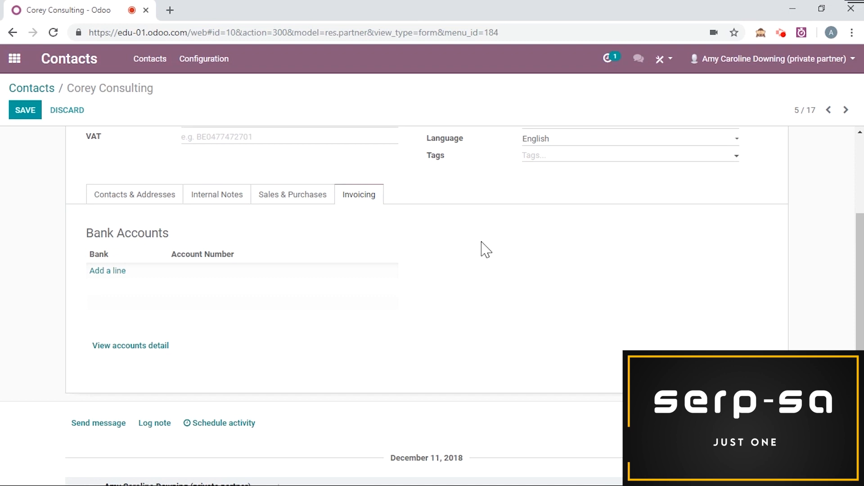
scroll(486, 250, "up", 5)
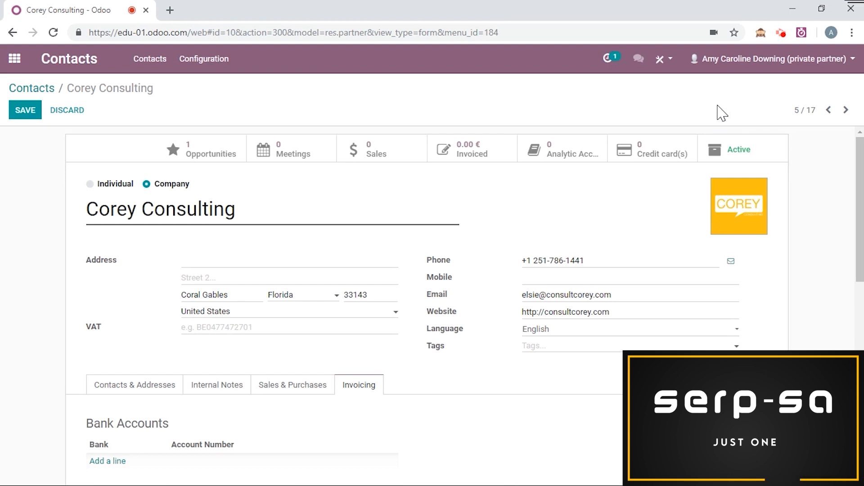
Step: Save the Corey Consulting record and open Amy's contact for editing
left_click(27, 115)
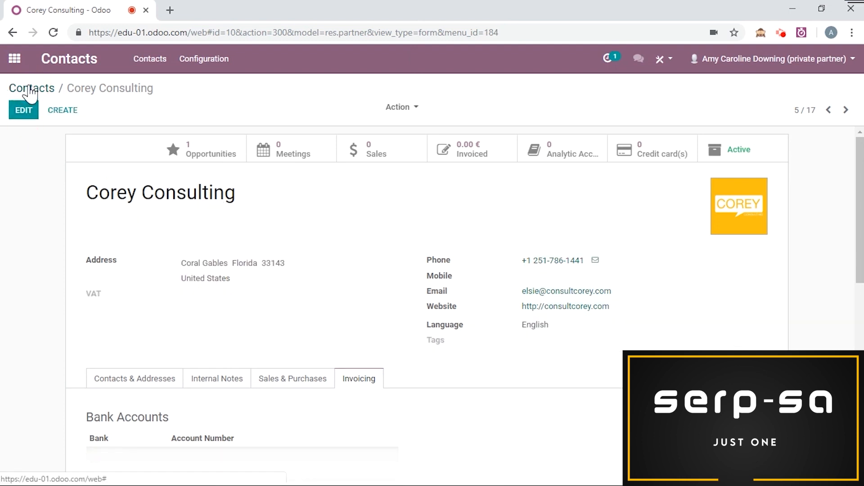
left_click(30, 90)
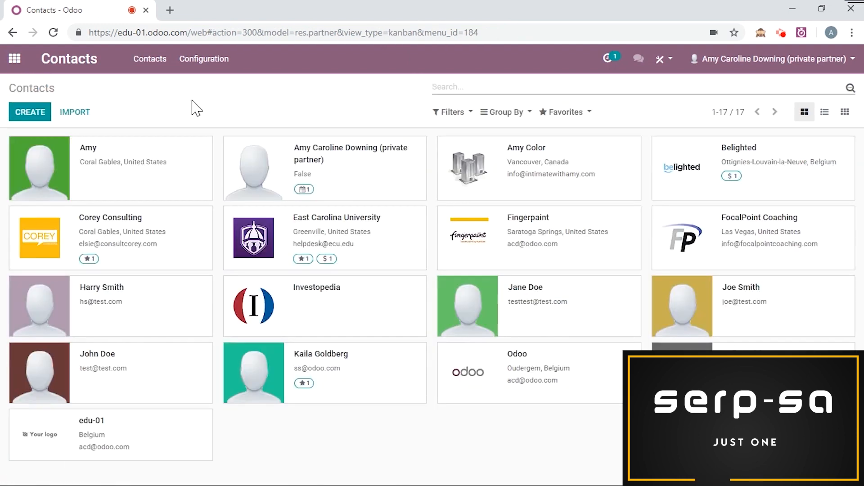
left_click(176, 176)
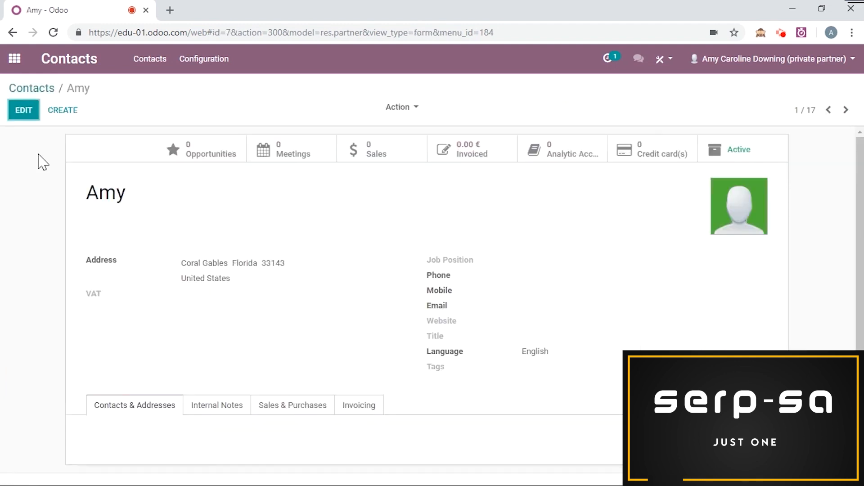
left_click(26, 111)
Step: Set Amy's company to Corey Consulting
scroll(81, 157, "down", 1)
scroll(80, 180, "up", 1)
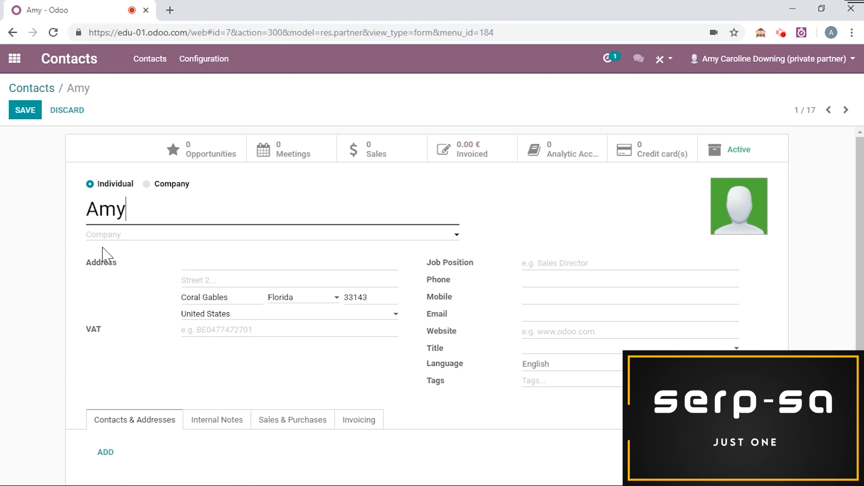
left_click(110, 235)
type("corey")
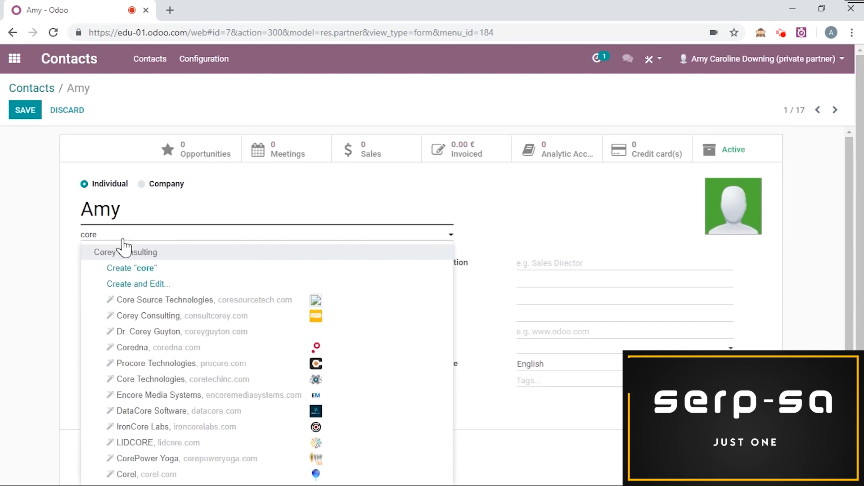
left_click(123, 252)
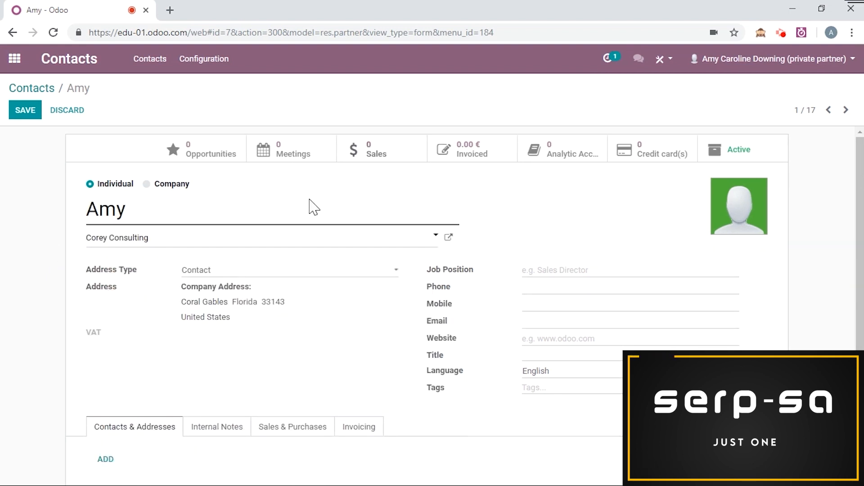
Step: Give Amy the job position Manager and save her record
scroll(52, 243, "down", 2)
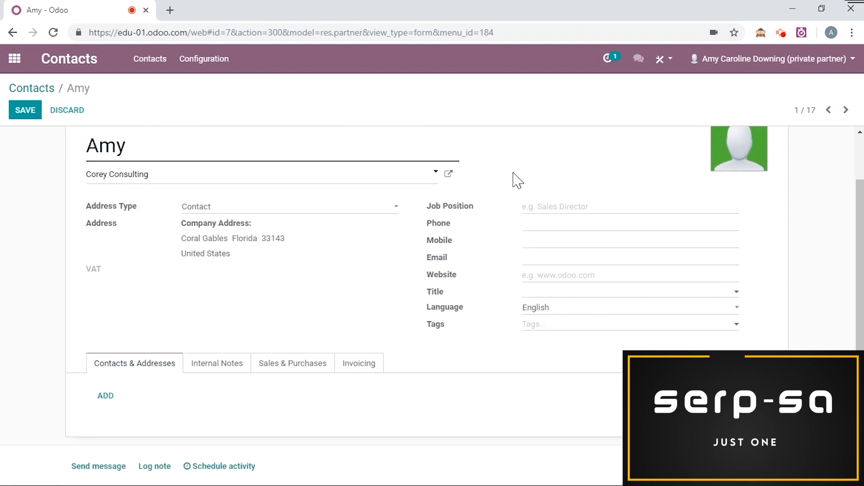
left_click(537, 211)
type("Manager")
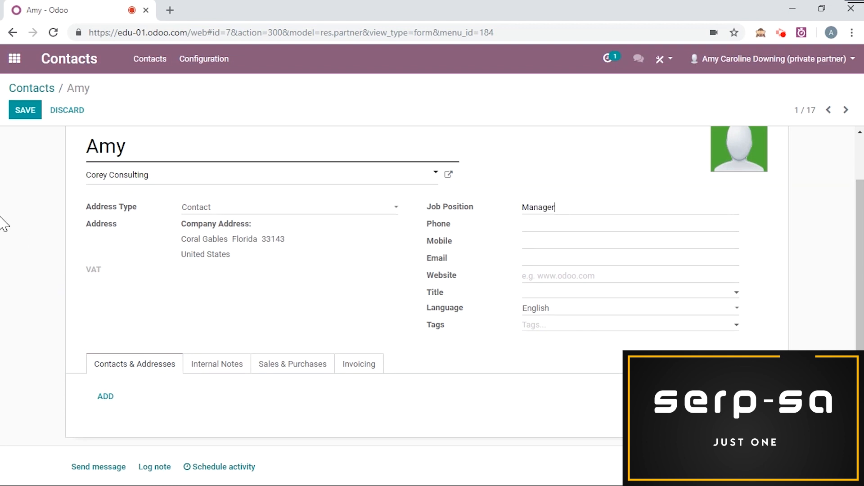
scroll(4, 223, "up", 2)
left_click(28, 116)
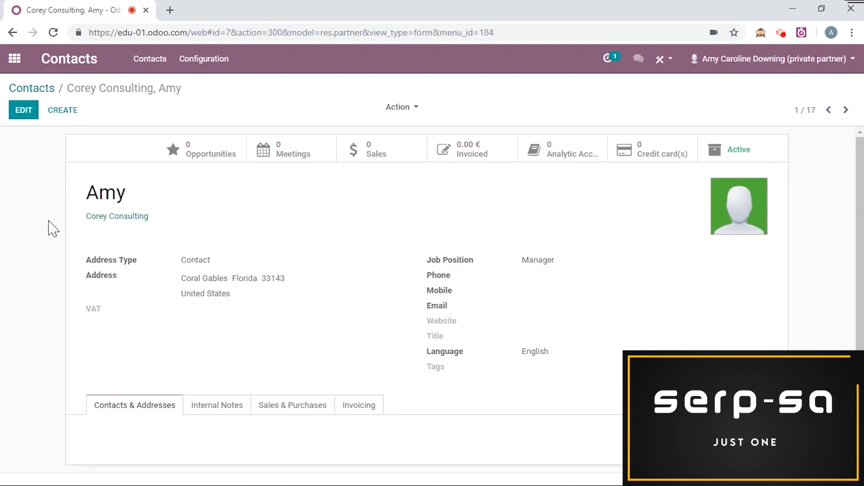
left_click(134, 218)
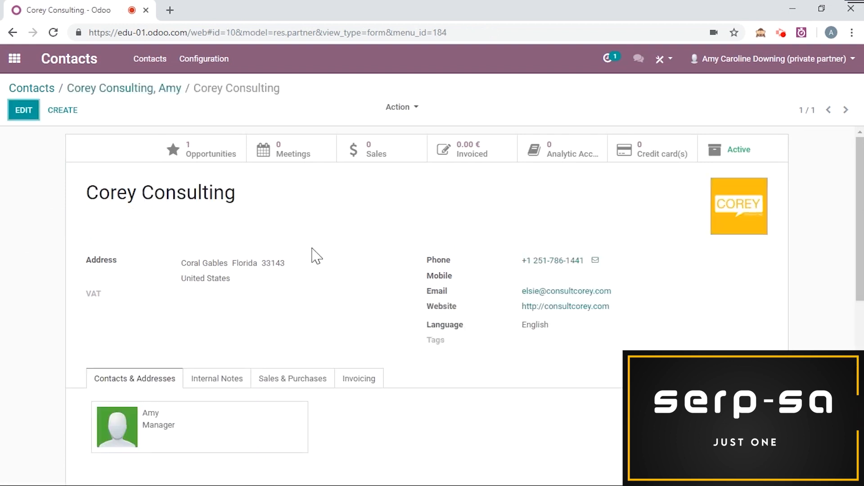
Step: Check Amy's Manager card in Corey Consulting's Contacts & Addresses, then return to all contacts
scroll(311, 248, "down", 2)
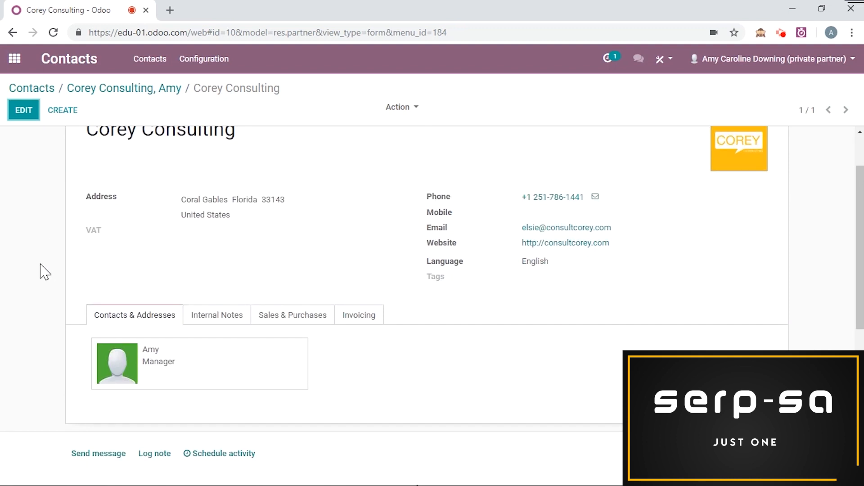
left_click(173, 355)
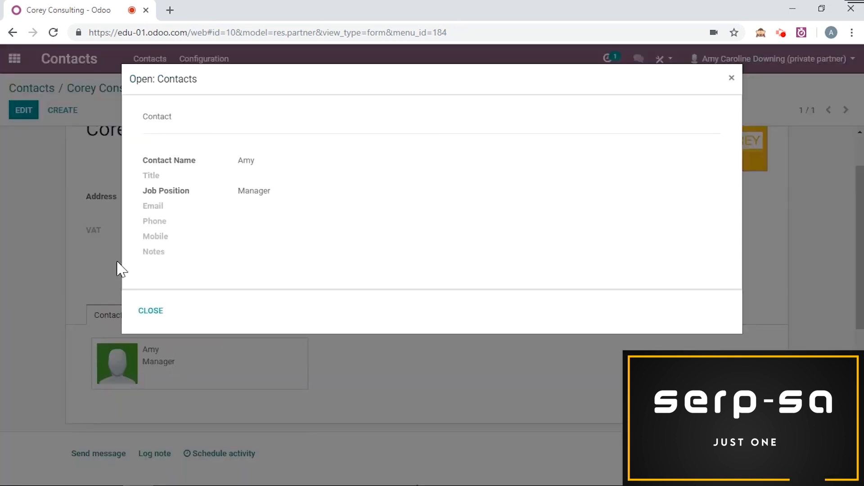
left_click(152, 312)
scroll(64, 195, "up", 3)
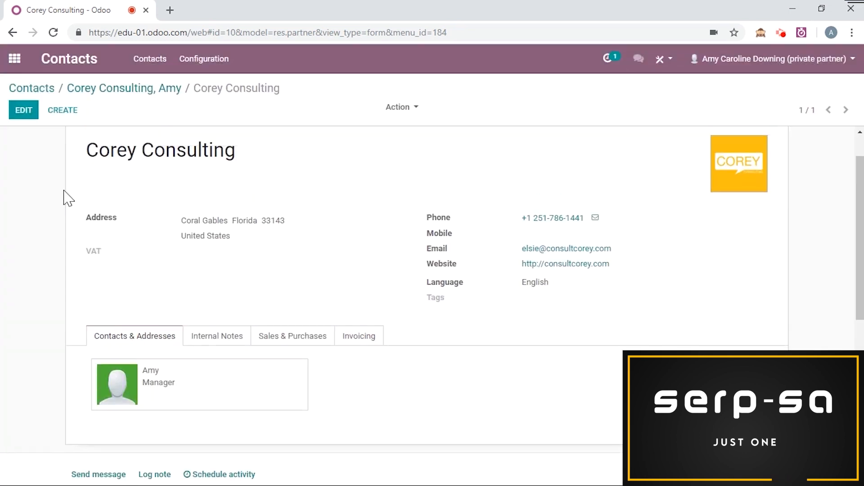
left_click(50, 90)
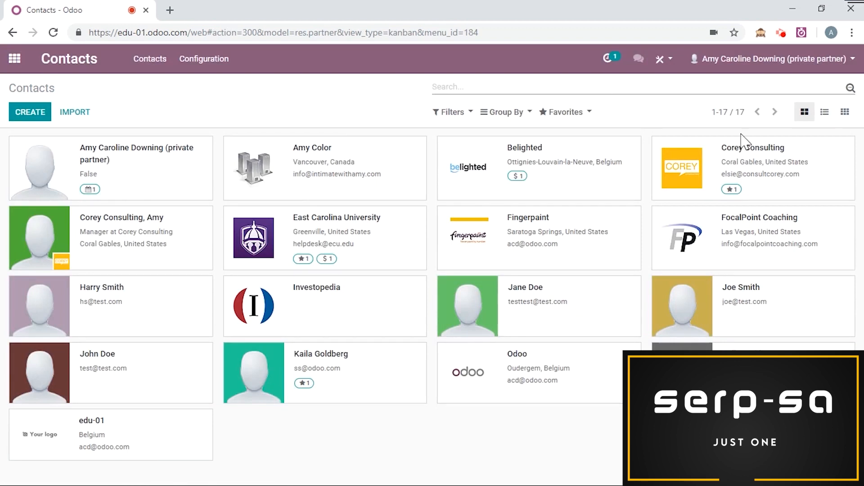
left_click(825, 113)
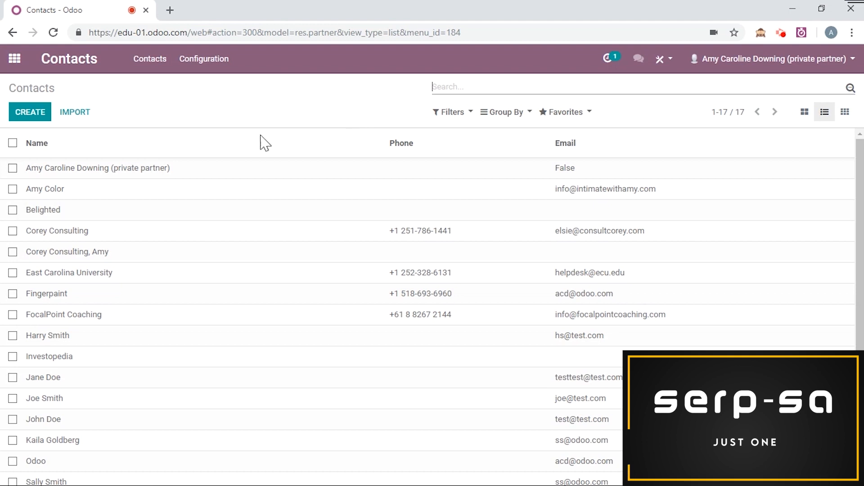
left_click(13, 189)
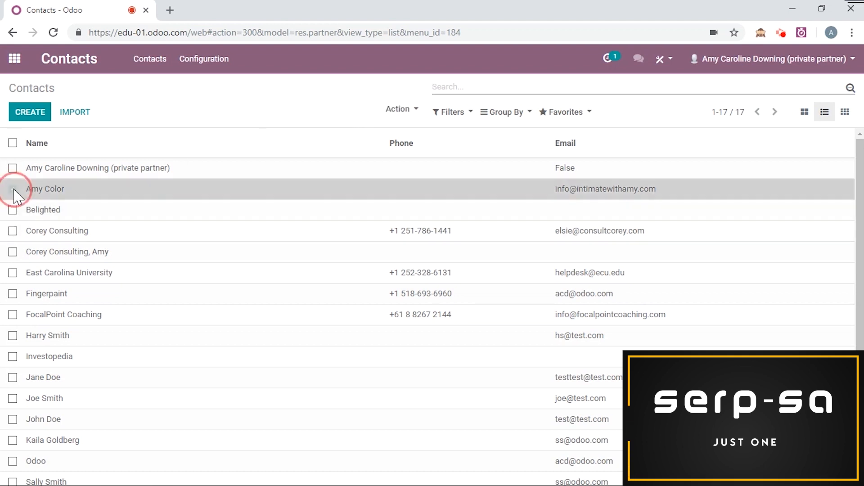
left_click(13, 210)
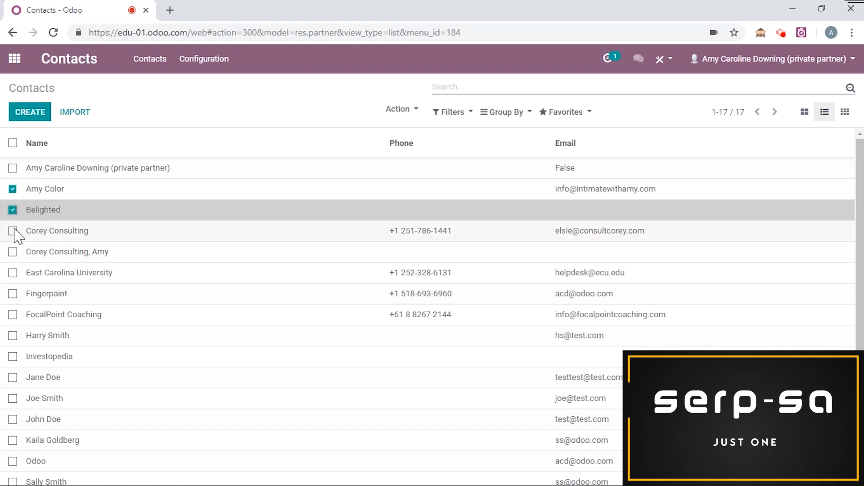
left_click(13, 230)
left_click(13, 252)
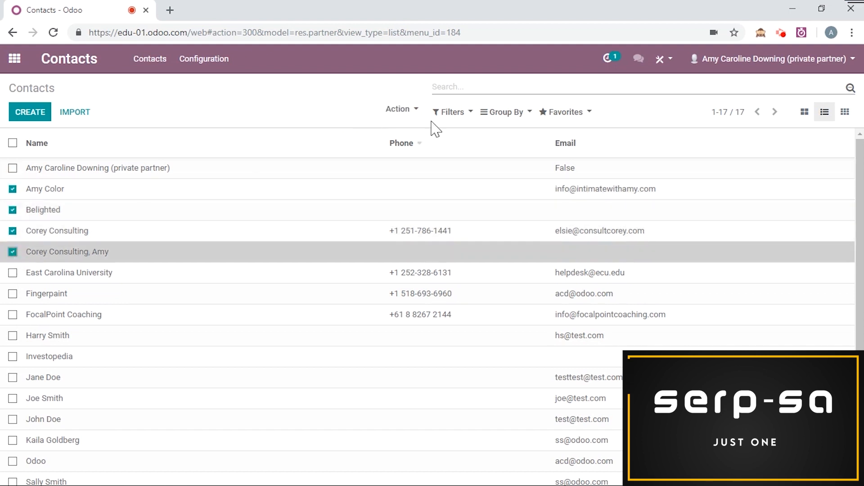
left_click(399, 112)
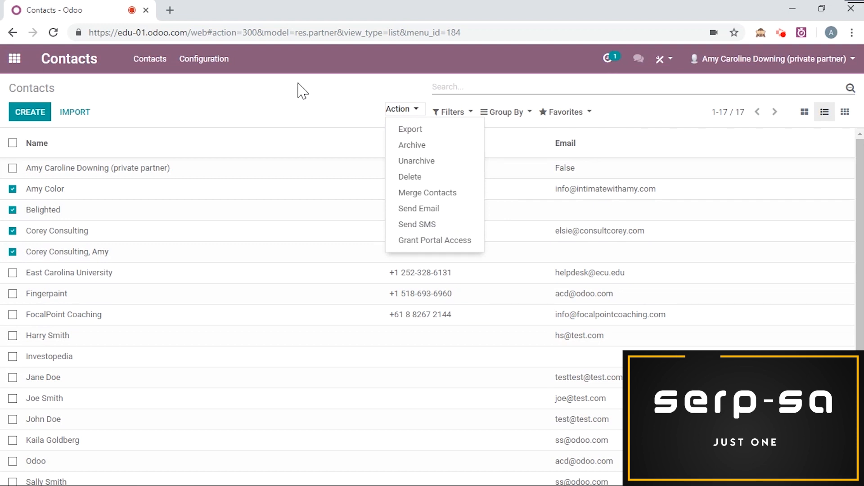
left_click(418, 135)
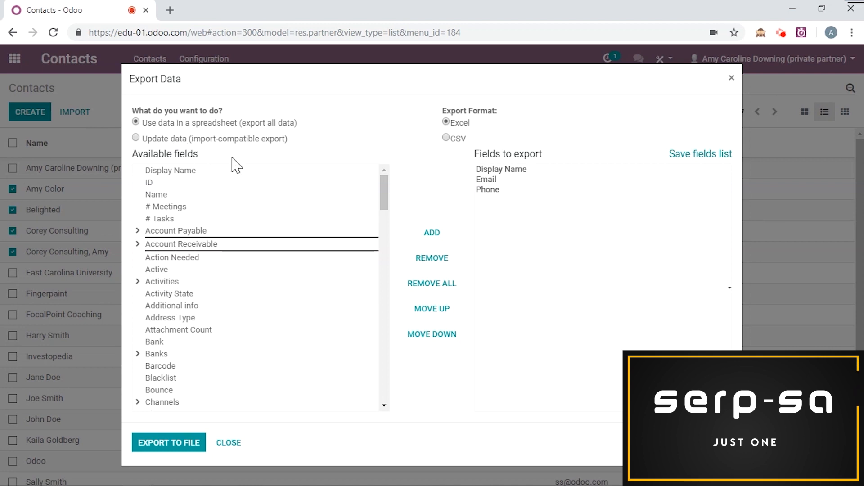
left_click(137, 140)
left_click(173, 182)
left_click(431, 232)
scroll(206, 233, "down", 3)
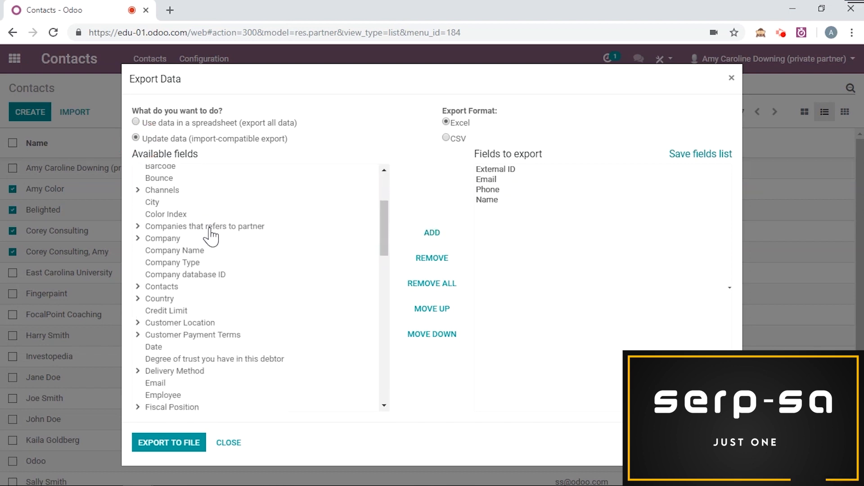
left_click(160, 288)
left_click(206, 301)
left_click(456, 243)
scroll(231, 293, "down", 3)
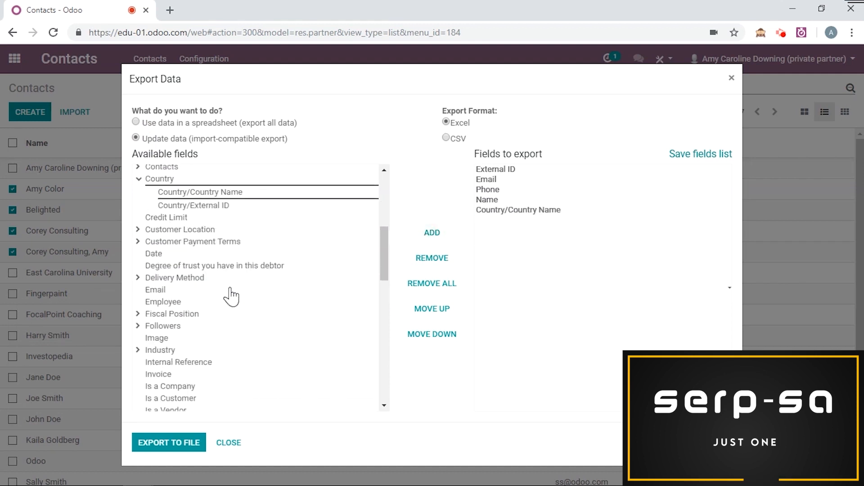
left_click(185, 272)
left_click(432, 233)
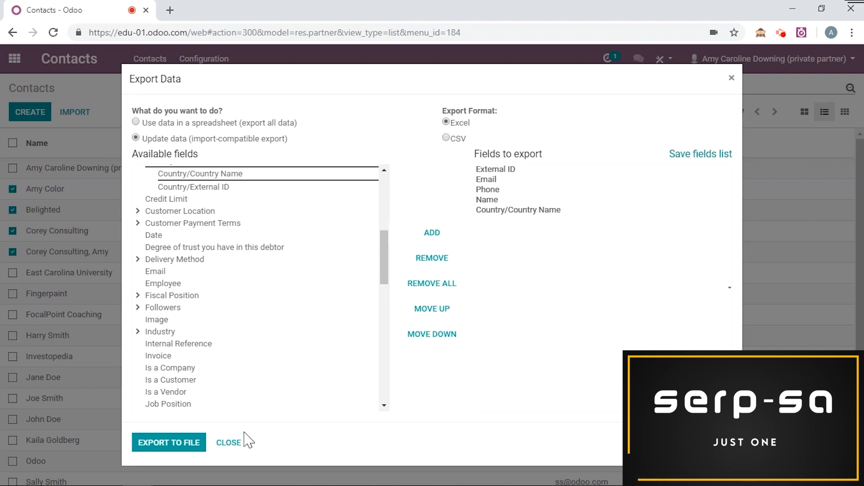
left_click(231, 442)
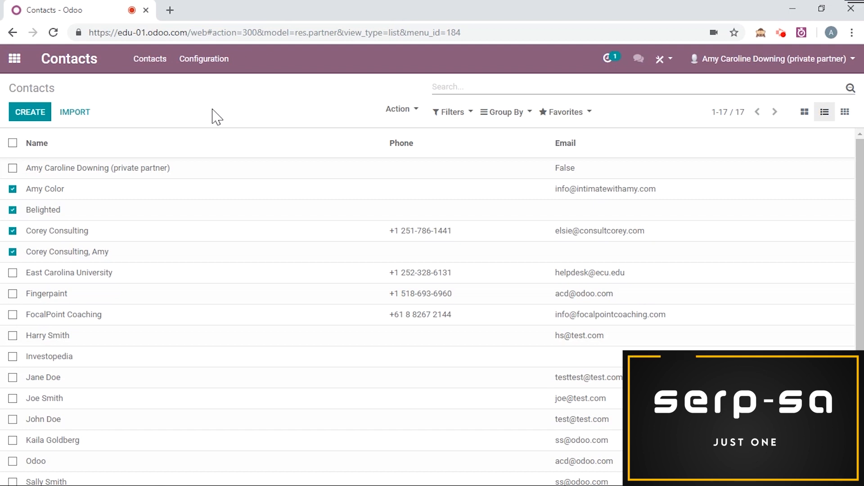
Step: Start a contacts import and choose the TTTT file to load
left_click(76, 113)
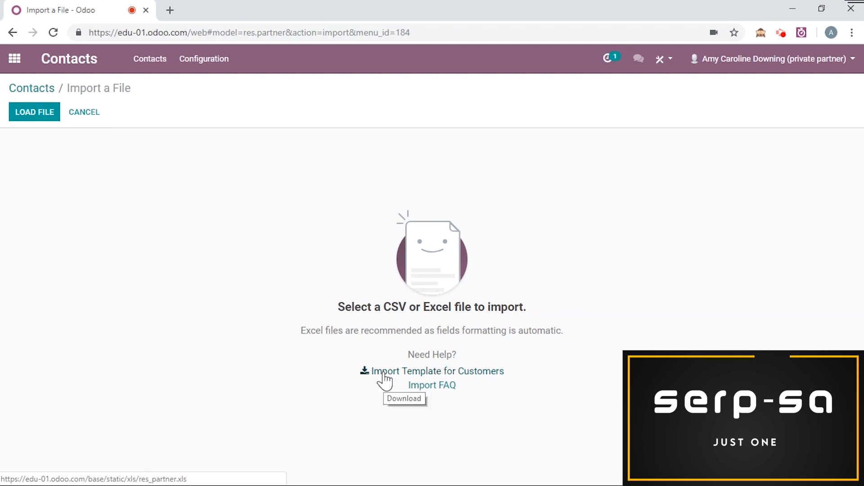
left_click(43, 111)
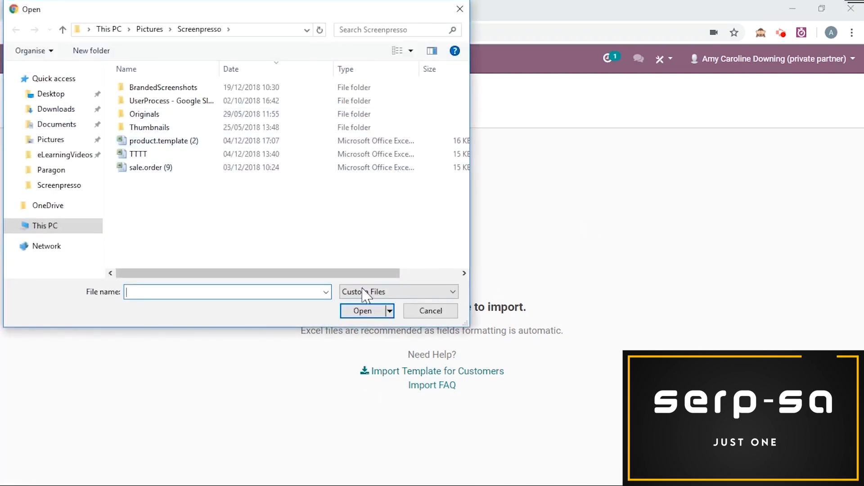
left_click(161, 155)
left_click(362, 311)
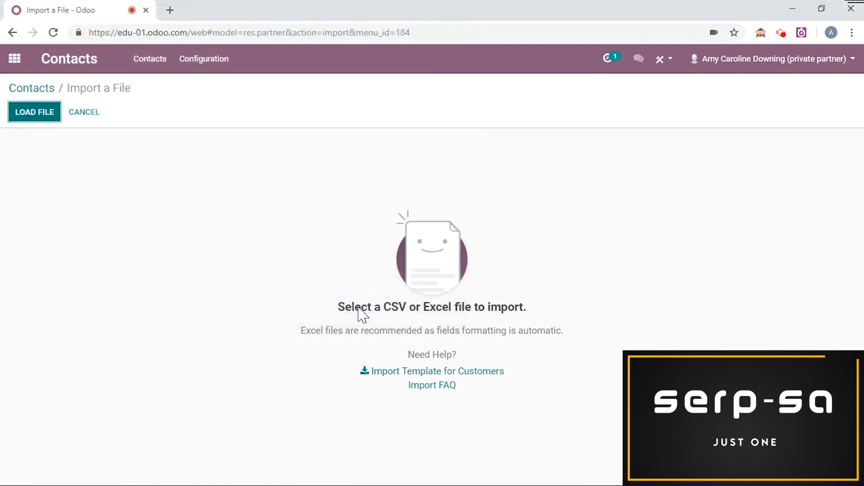